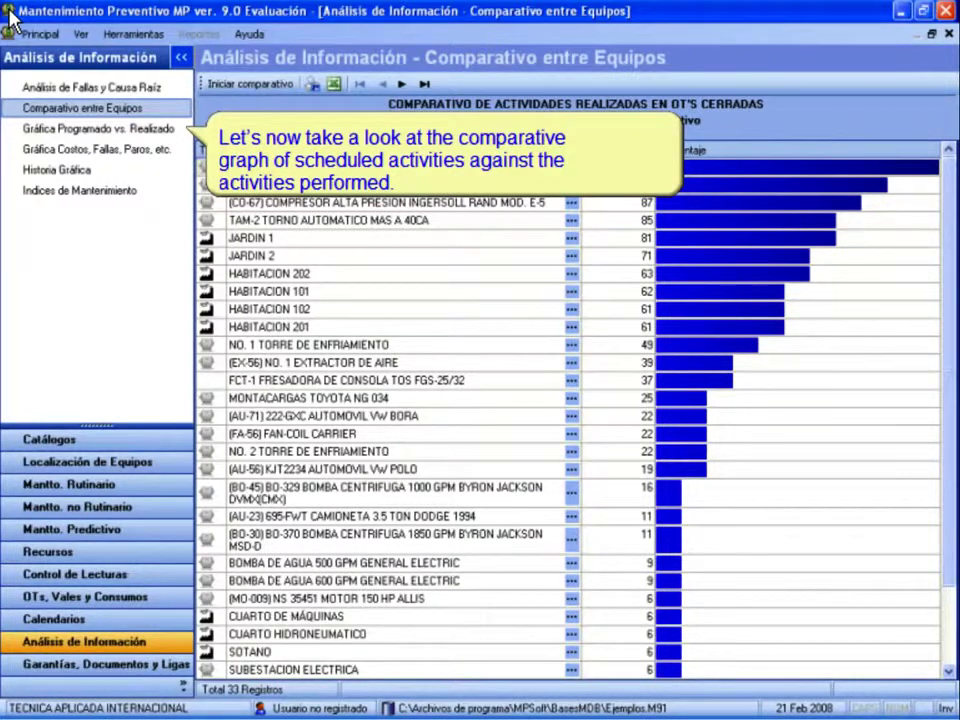
- Show the Gráfica Programado vs. Realizado comparing scheduled and performed activities
left_click(70, 131)
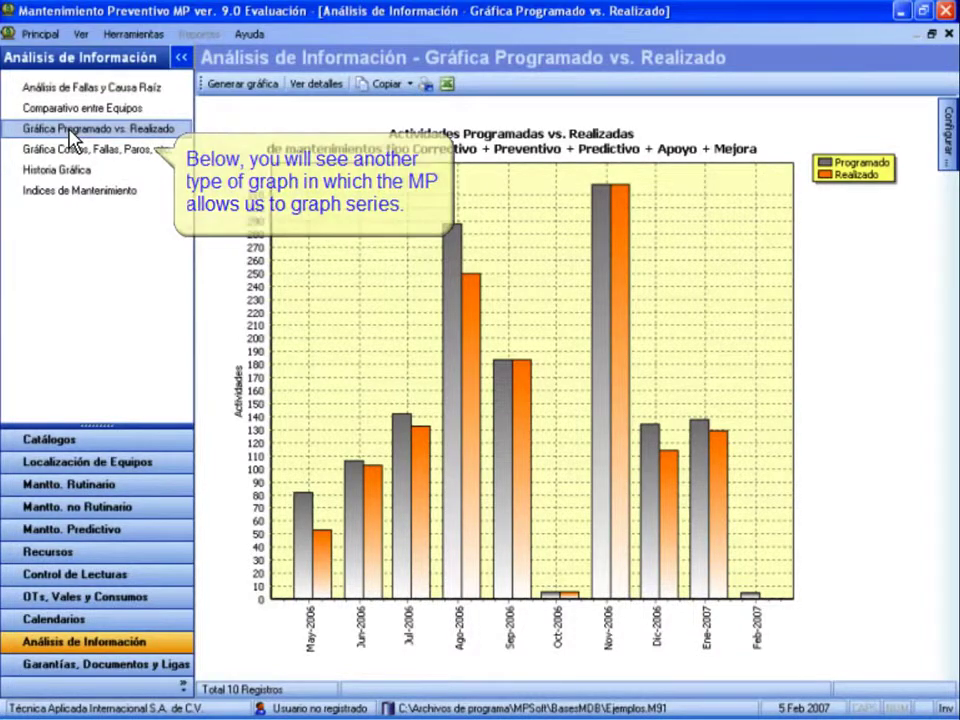
- Start a new graph in Gráfica Costos, Fallas, Paros, etc. with a red Costos series covering only Mano de Obra Ordinaria and Mano de Obra Extraordinaria
left_click(111, 153)
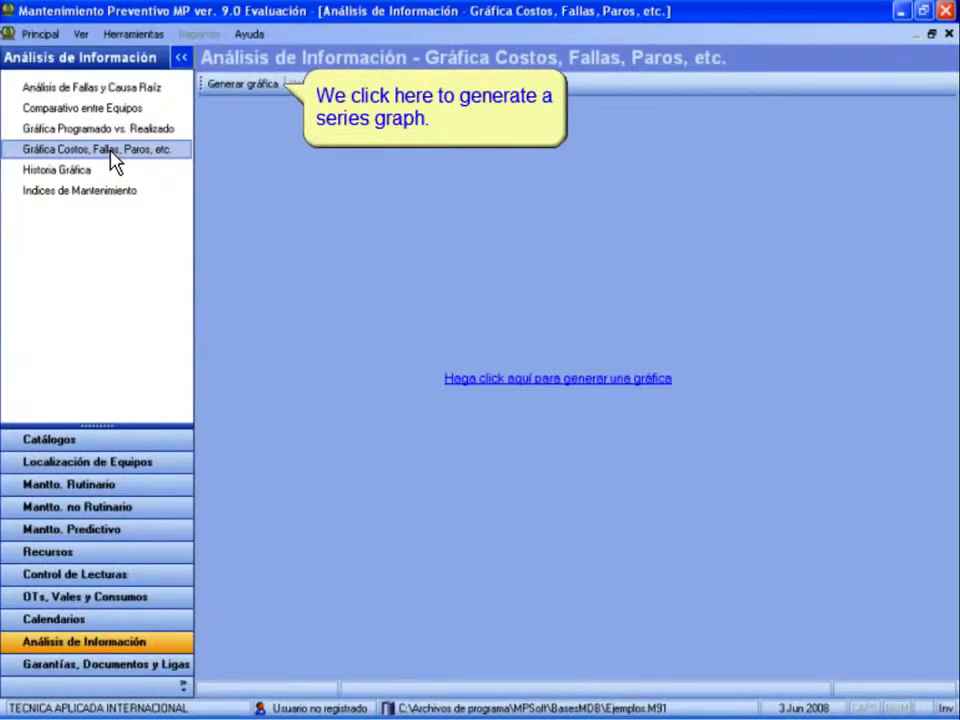
left_click(250, 85)
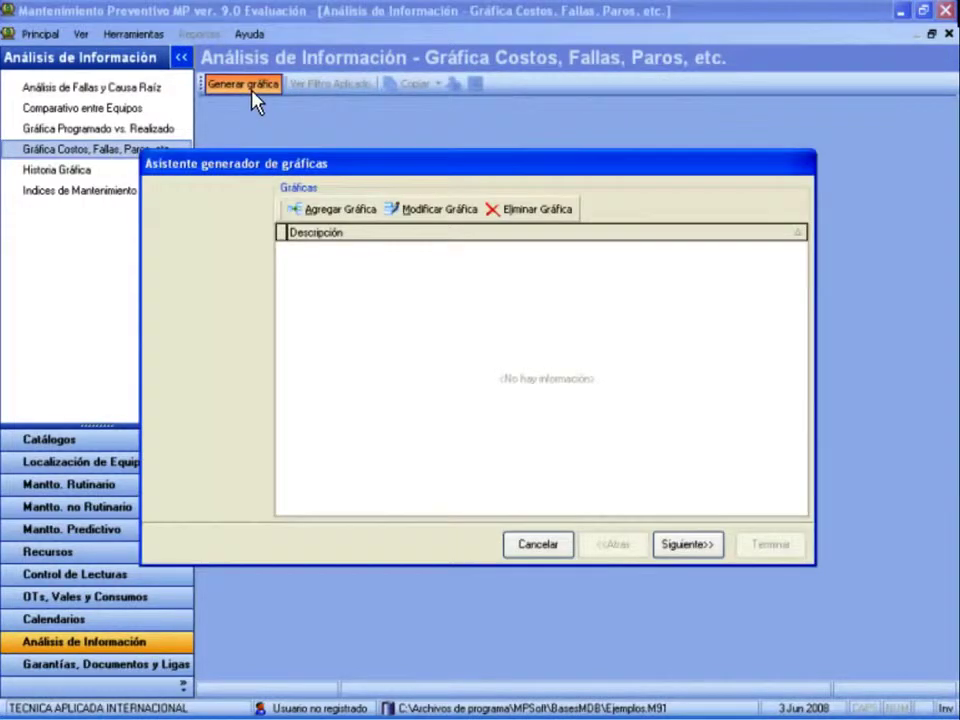
left_click(366, 210)
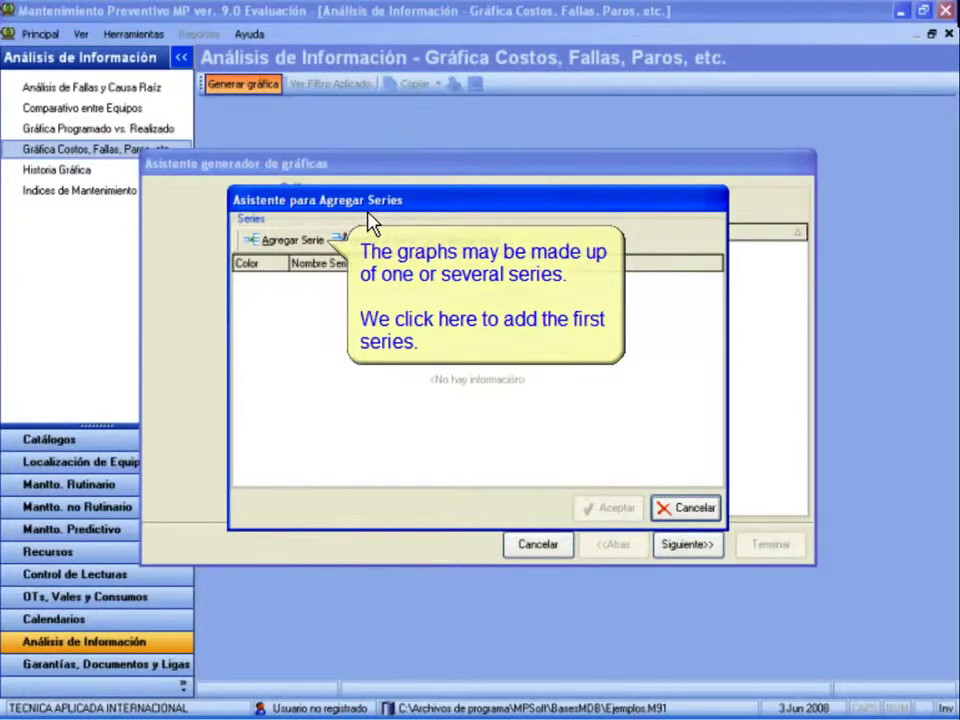
left_click(315, 242)
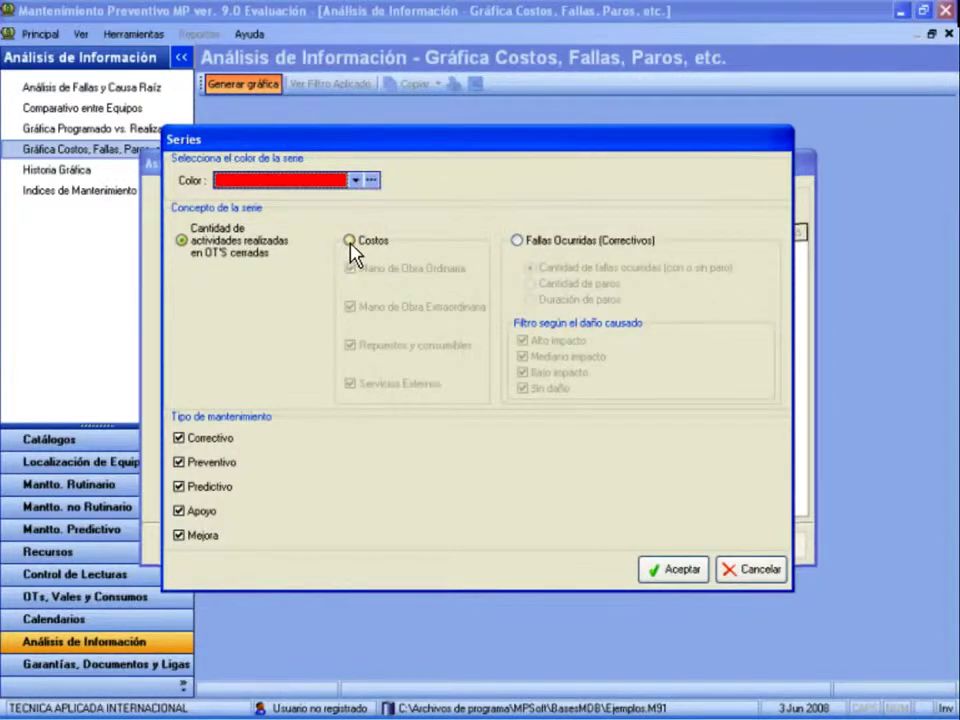
left_click(350, 242)
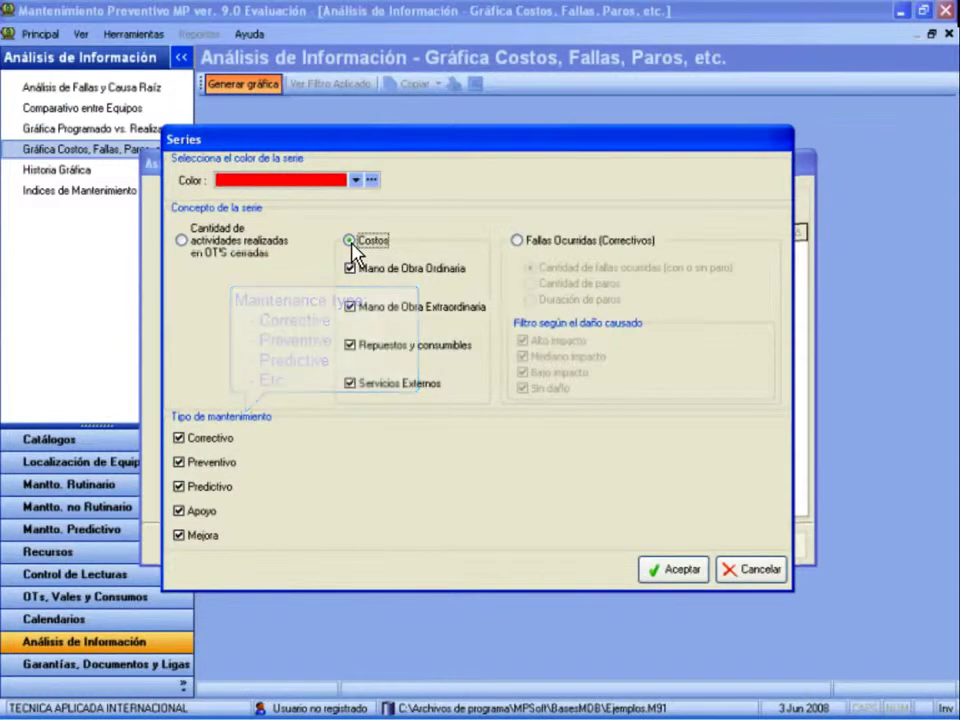
left_click(352, 346)
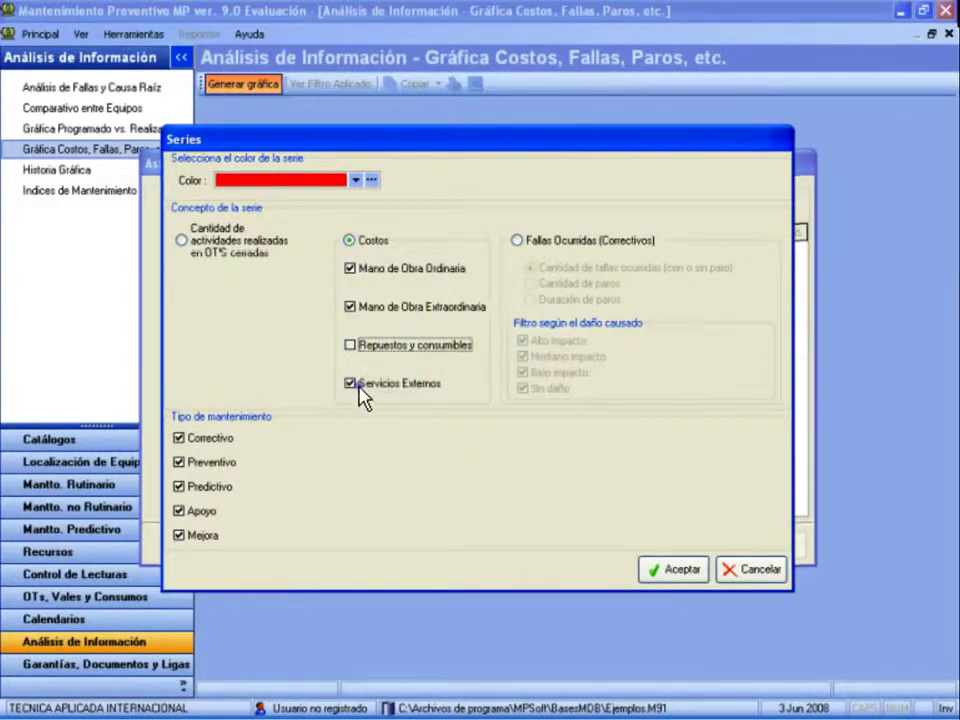
left_click(360, 386)
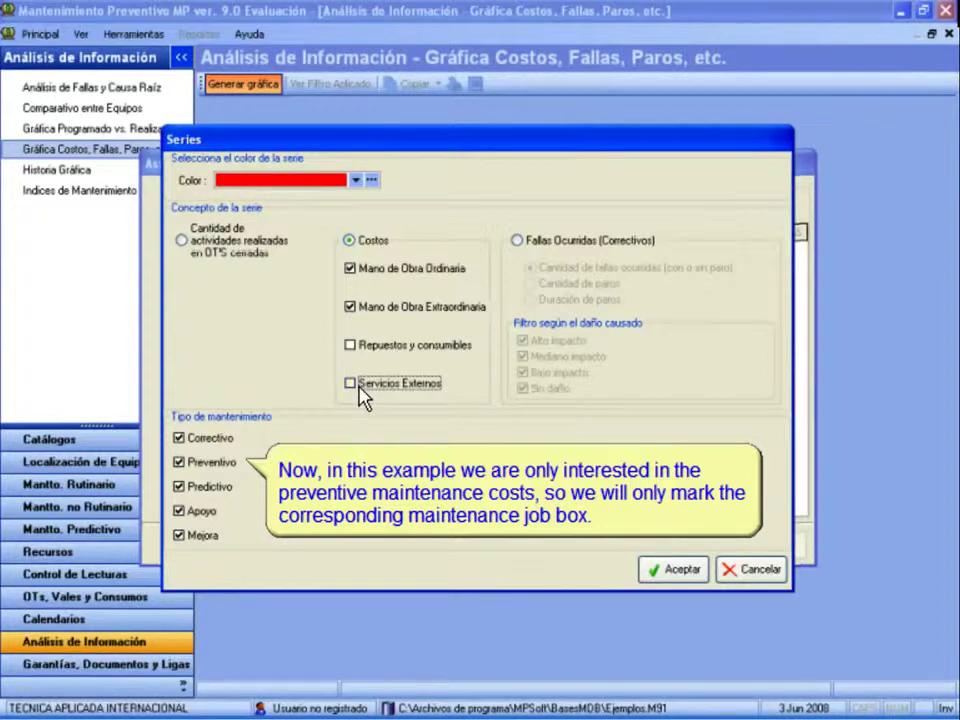
- Restrict the labour cost series to Preventivo maintenance and accept the series
left_click(186, 440)
left_click(185, 487)
left_click(185, 511)
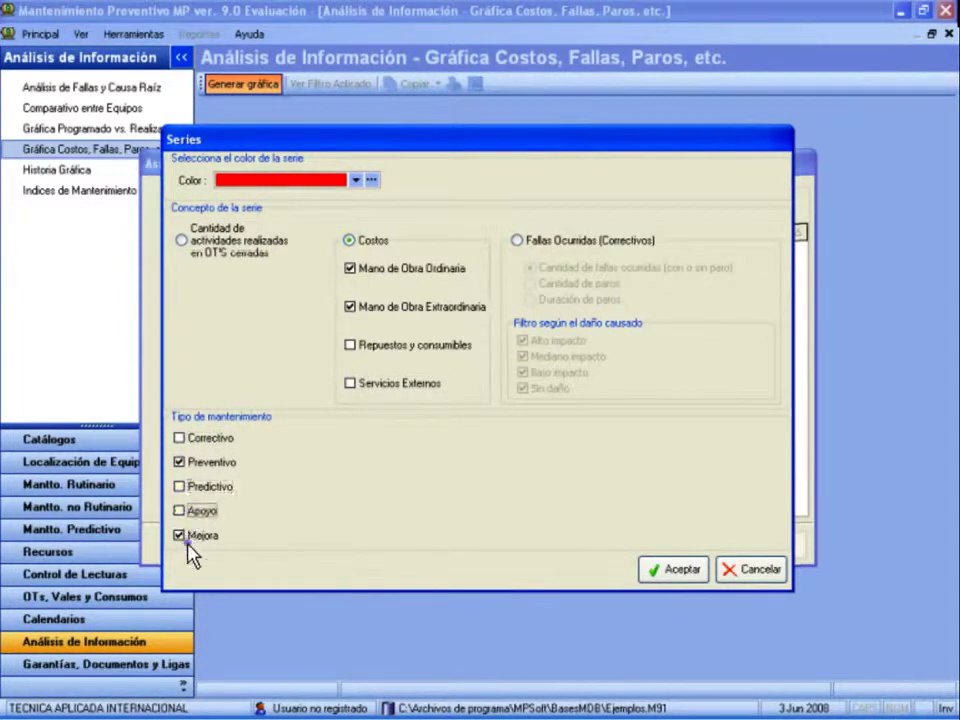
left_click(186, 536)
left_click(677, 570)
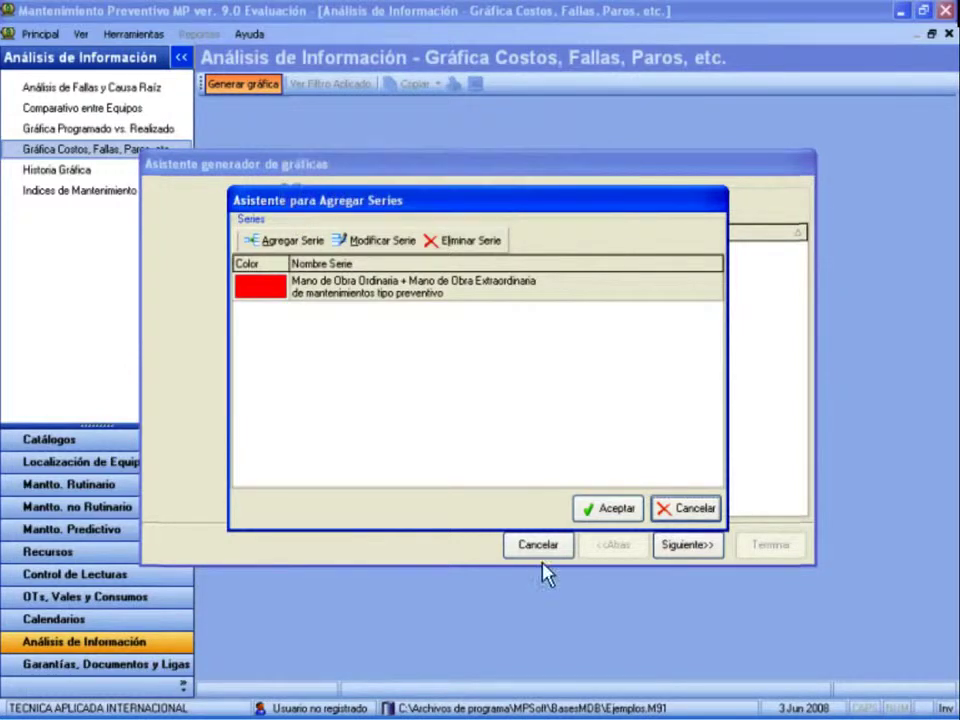
- Add a second, green cost series covering only Repuestos y consumibles for Preventivo maintenance
left_click(281, 245)
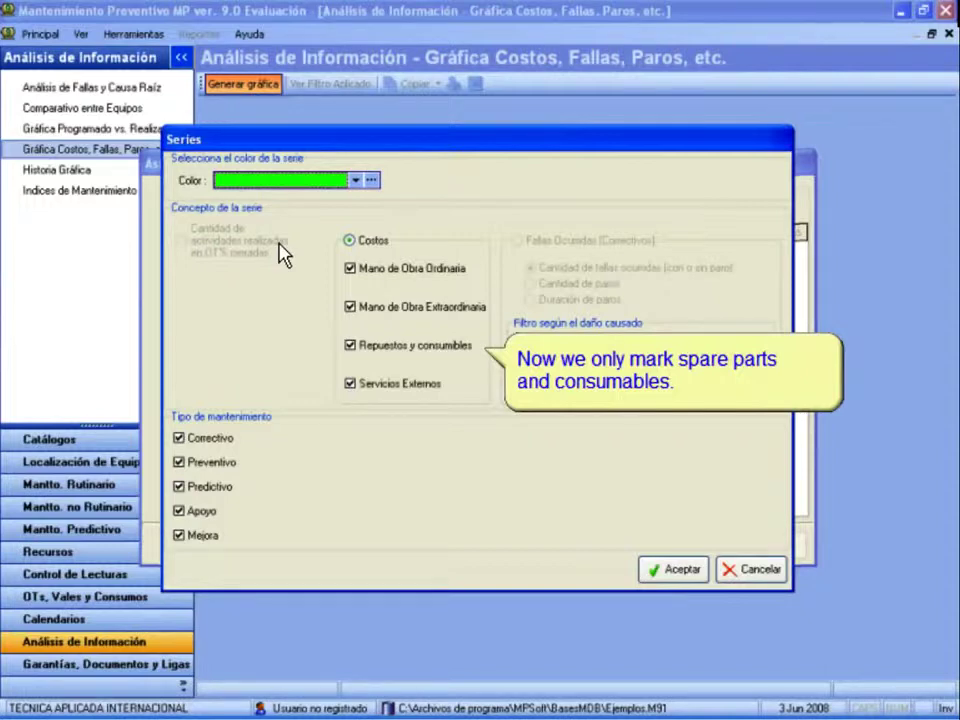
left_click(351, 268)
left_click(353, 309)
left_click(353, 385)
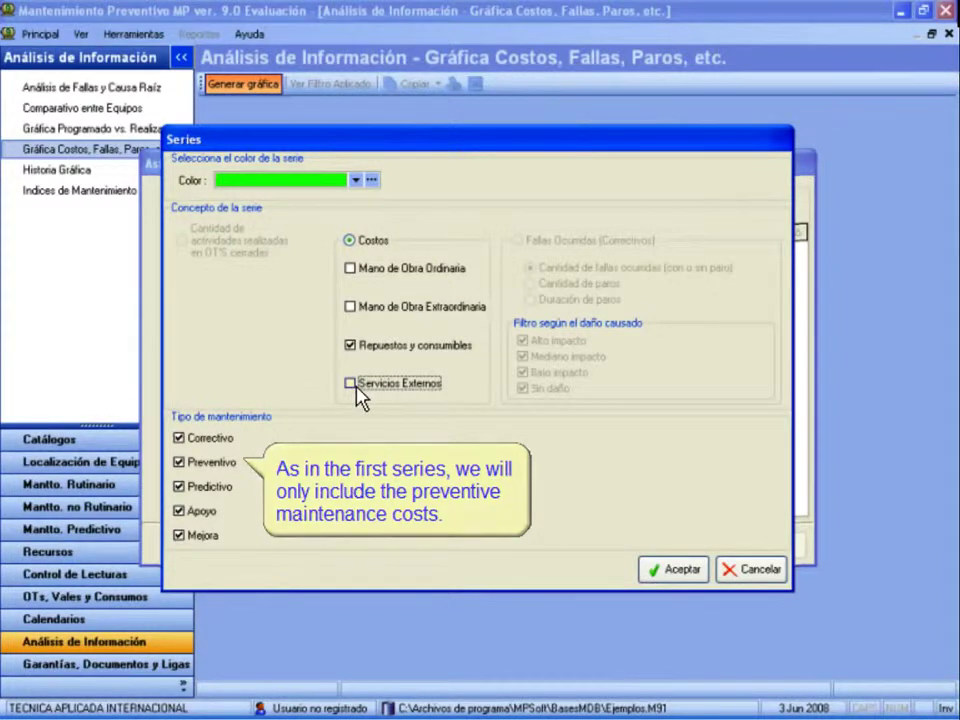
left_click(193, 440)
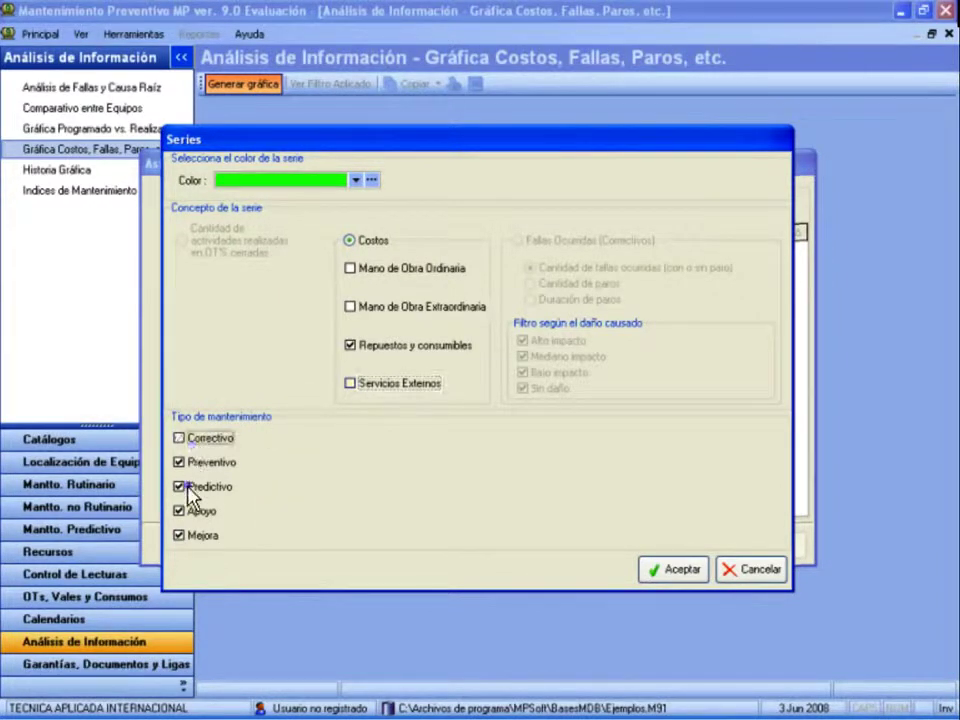
left_click(189, 486)
left_click(190, 510)
left_click(197, 535)
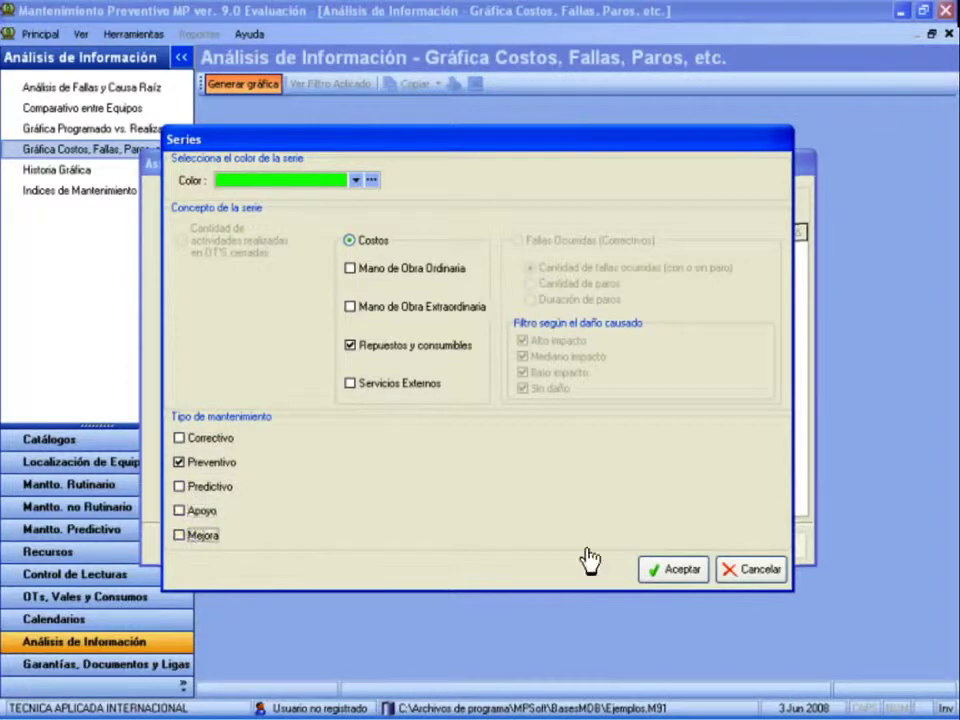
left_click(676, 571)
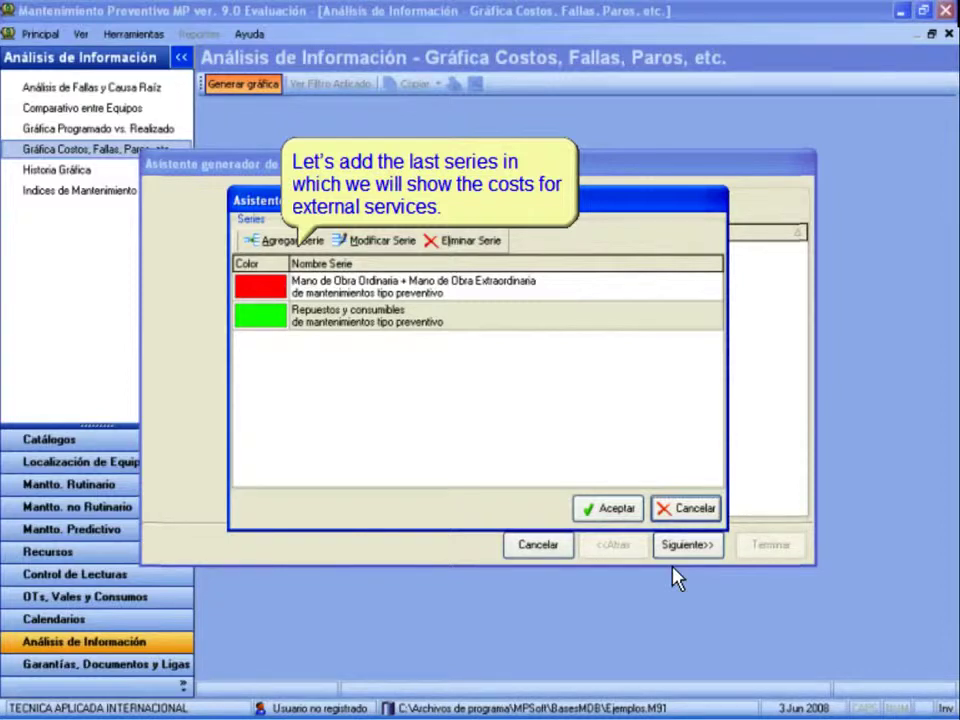
- Add a third, yellow cost series covering only Servicios Externos for Preventivo maintenance
left_click(283, 240)
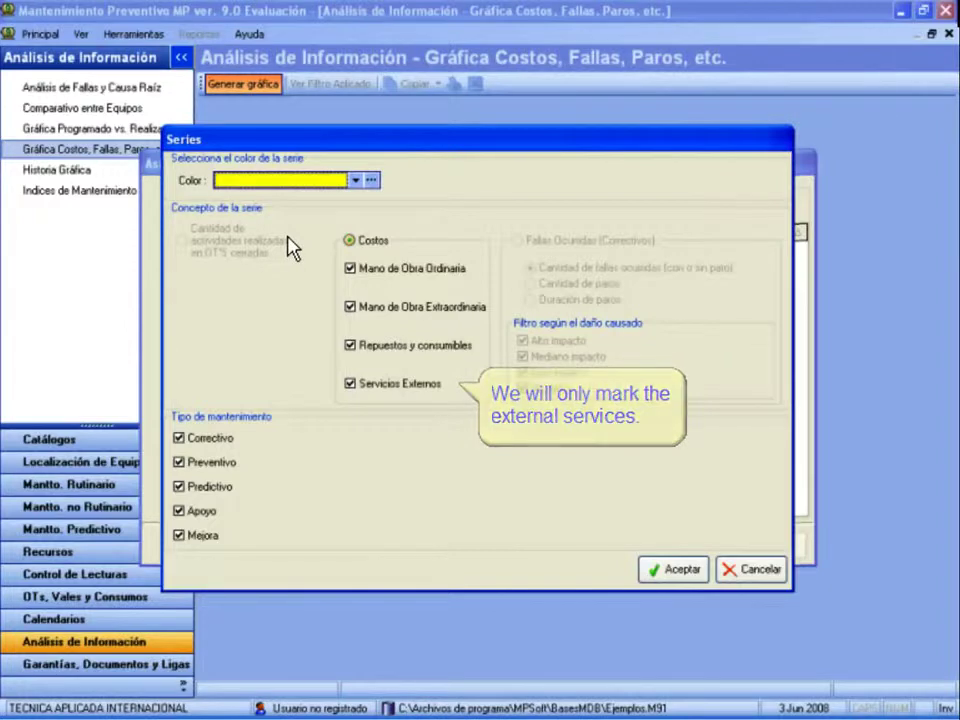
left_click(368, 271)
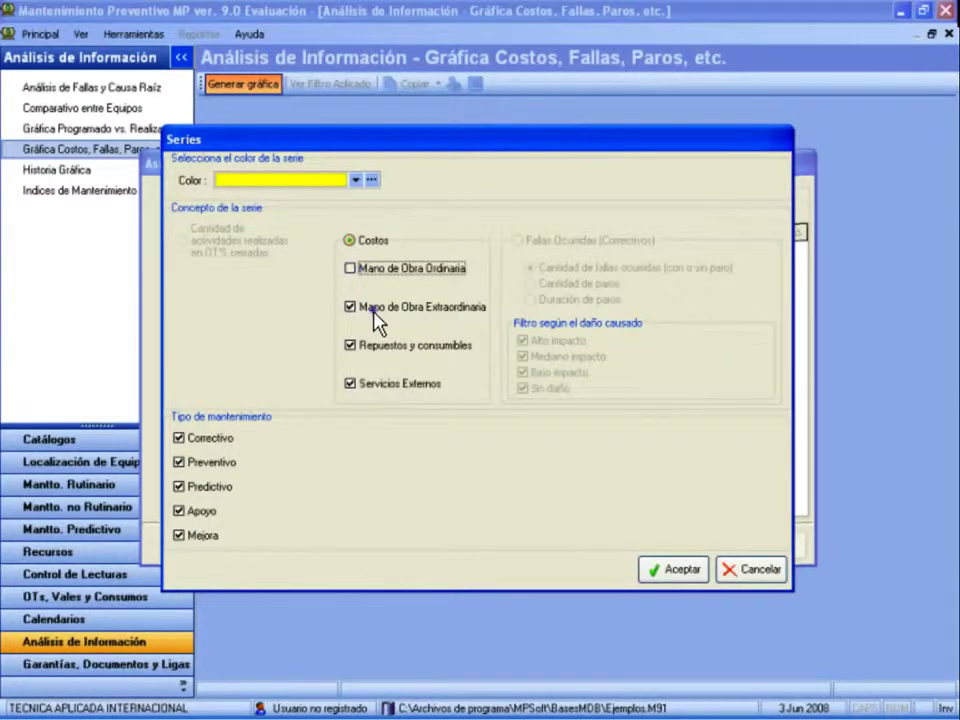
left_click(415, 308)
left_click(385, 346)
left_click(222, 440)
left_click(207, 490)
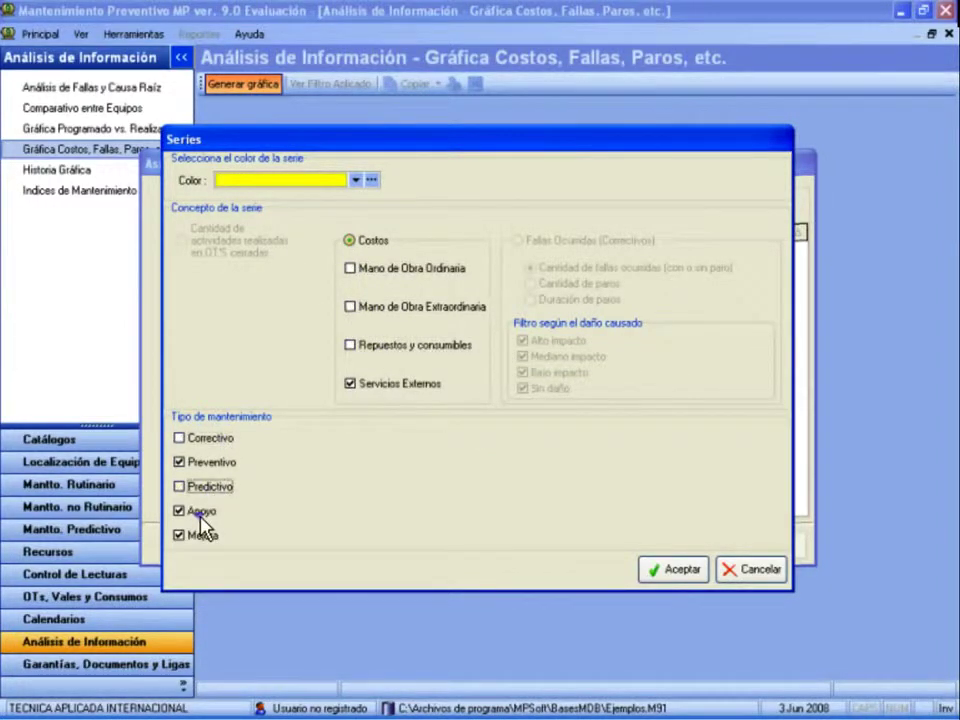
left_click(206, 512)
left_click(206, 536)
left_click(684, 570)
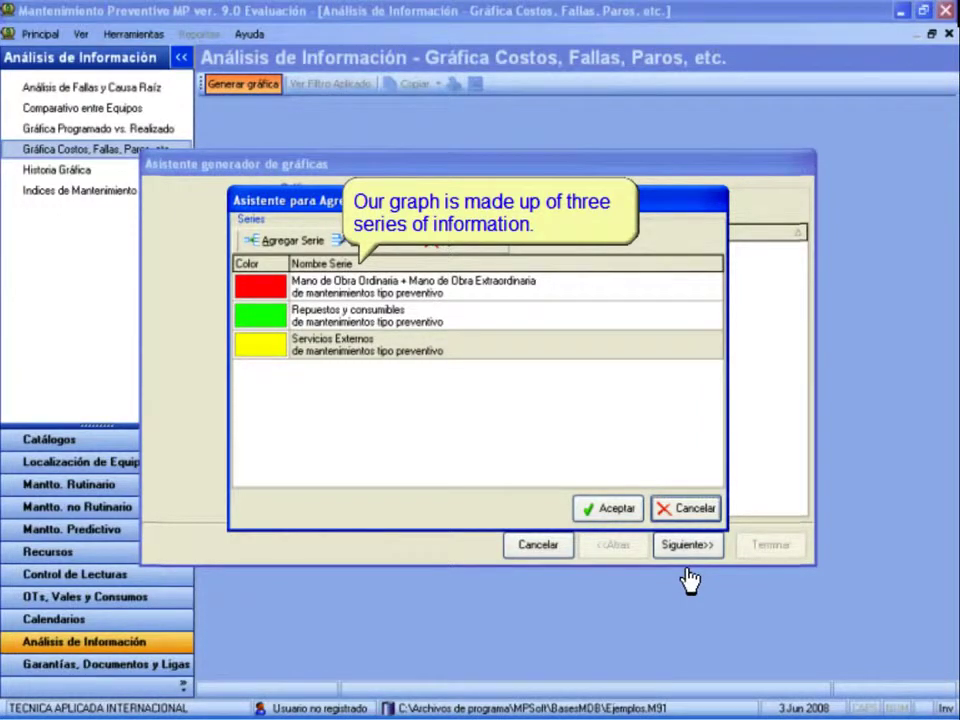
- Accept the three cost series and choose Pastel as the graph type for the Costos graph
left_click(609, 510)
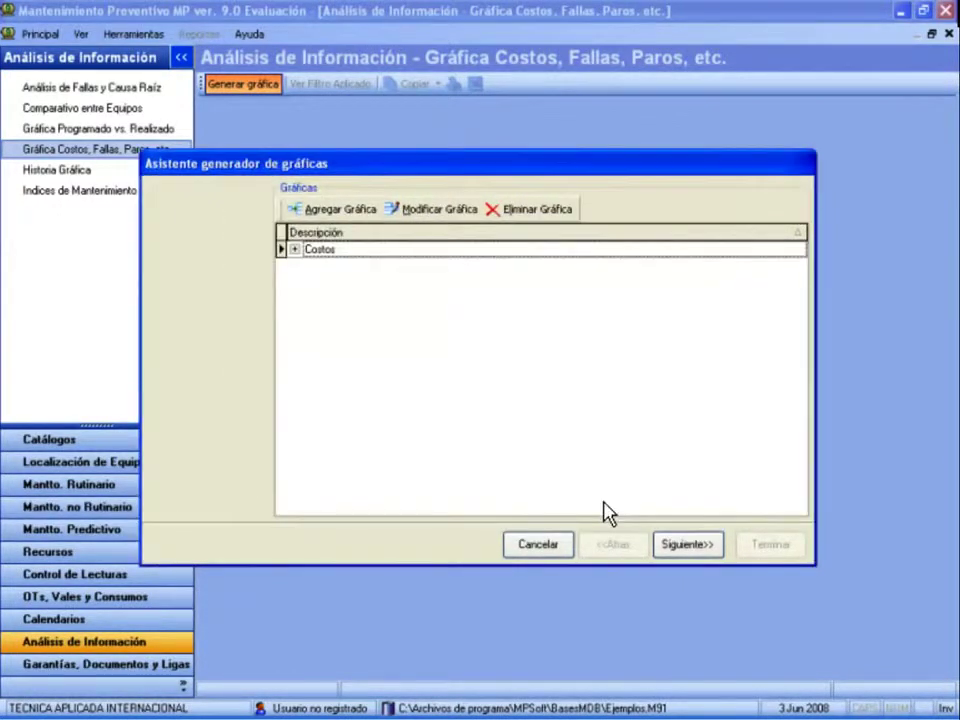
left_click(712, 544)
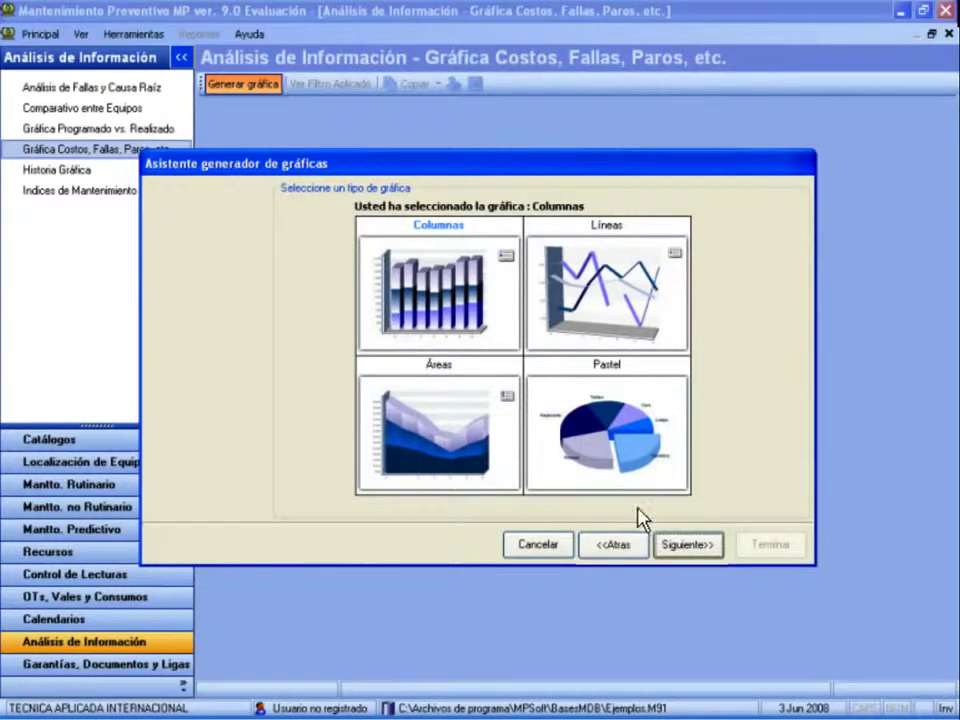
left_click(627, 452)
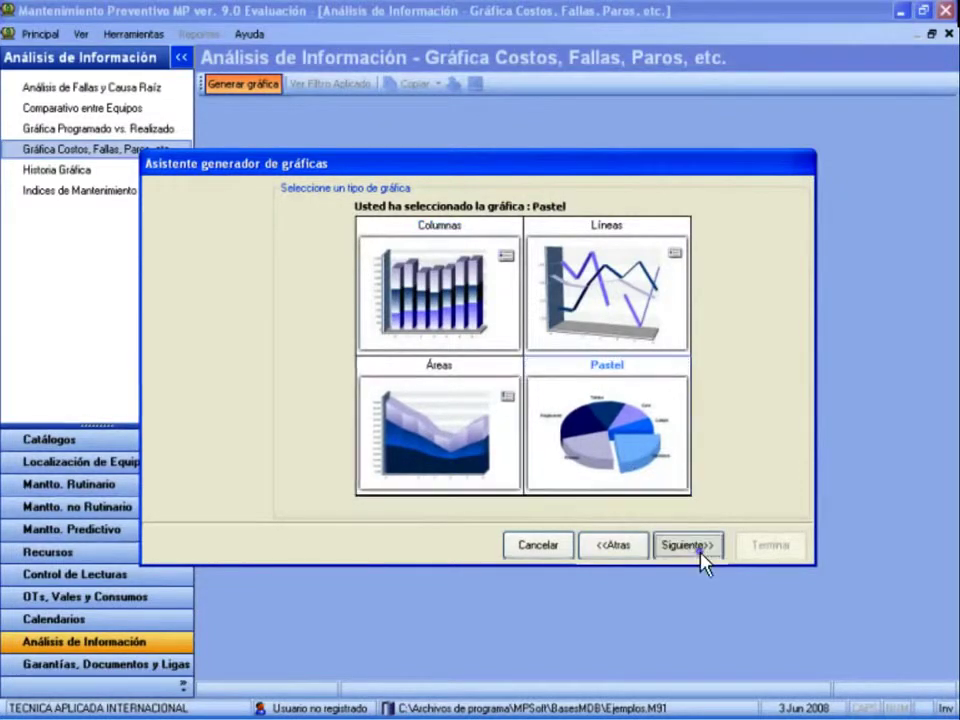
left_click(700, 553)
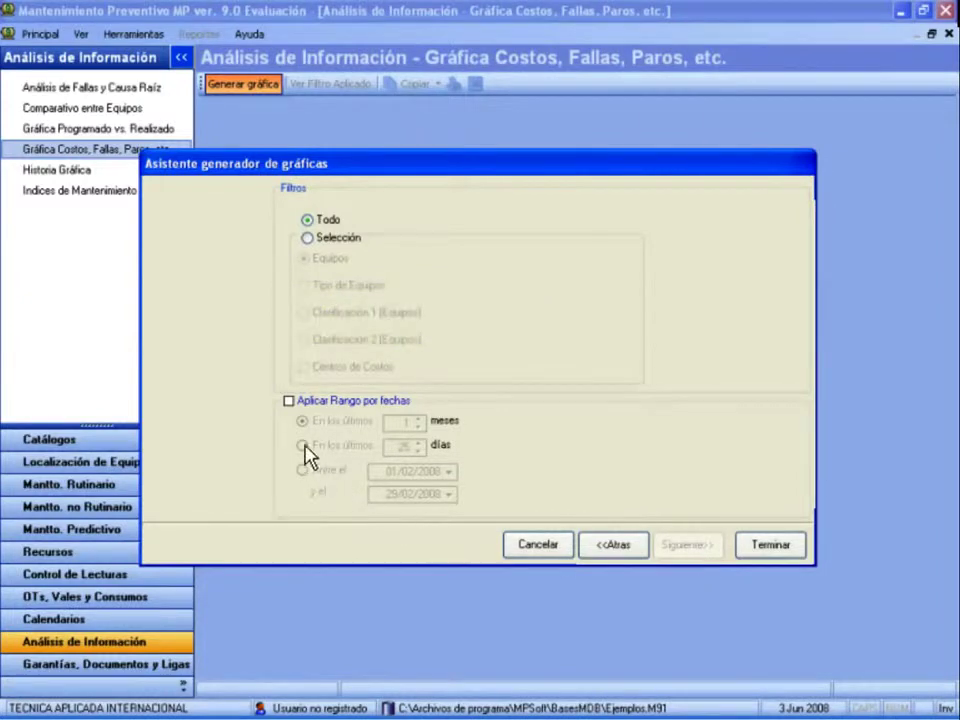
- Apply a date range covering the last 24 months and generate the Costos pie graph
left_click(289, 402)
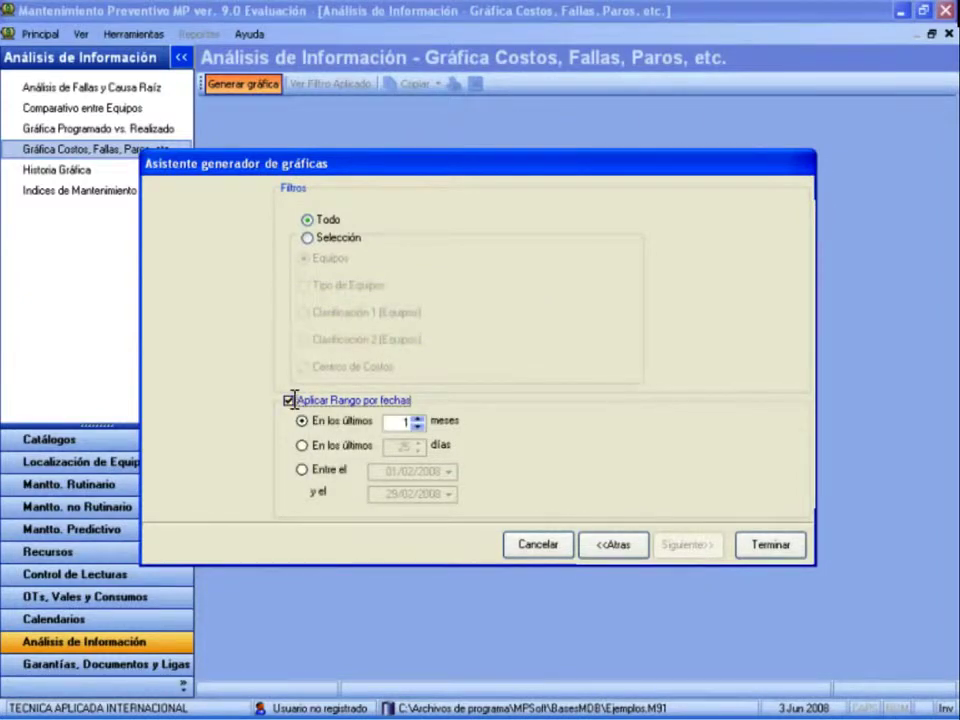
double_click(399, 422)
type("24")
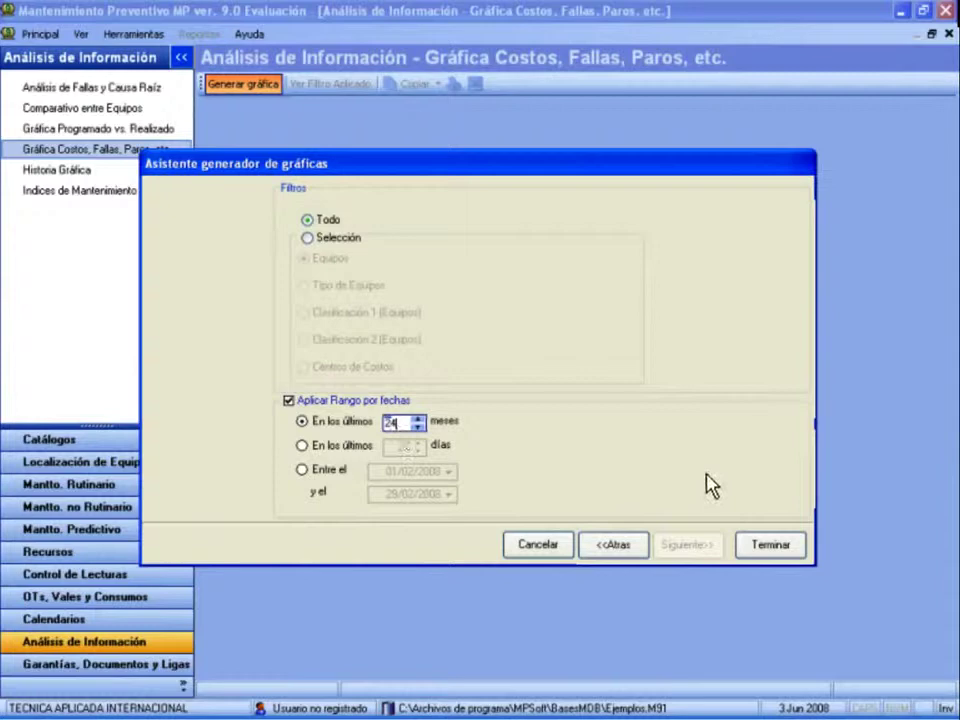
left_click(752, 547)
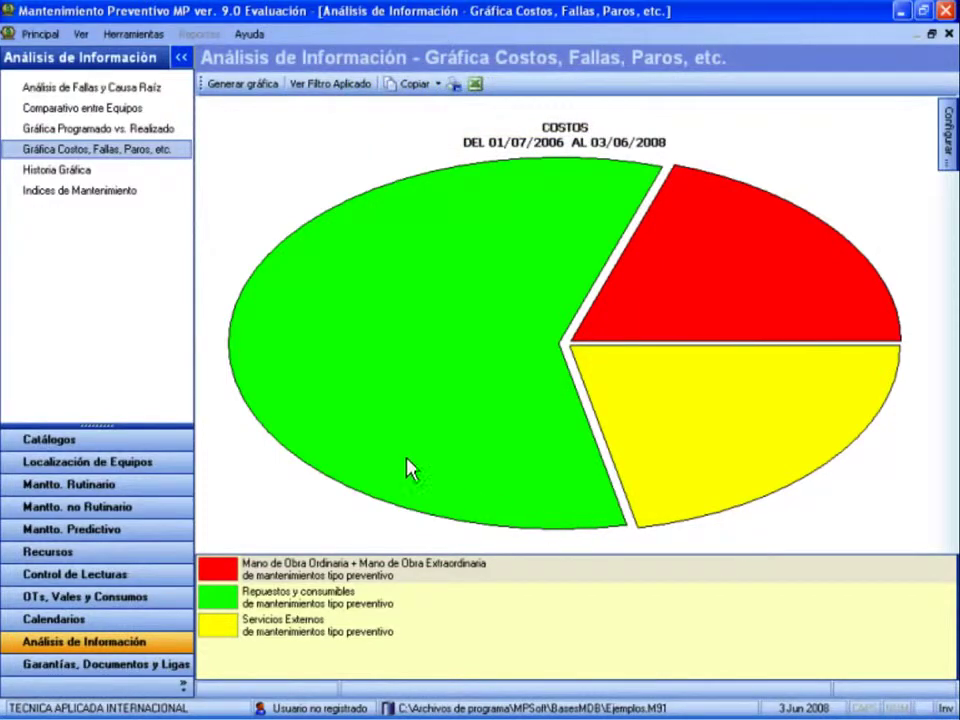
- Start another graph with a red series counting activities performed in closed work orders for all maintenance types
left_click(240, 90)
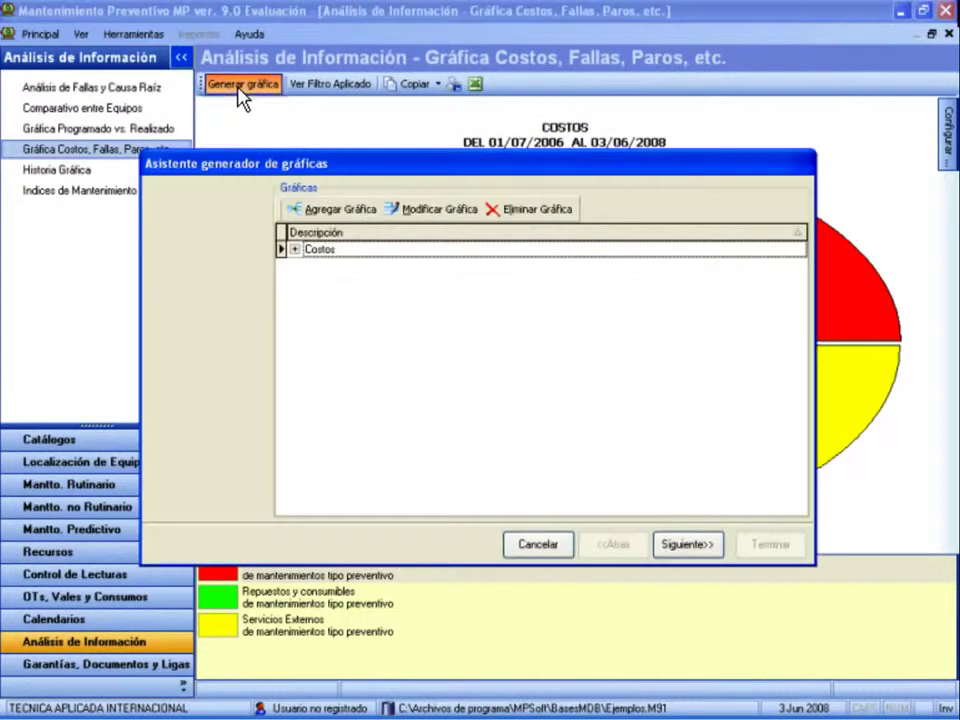
left_click(348, 210)
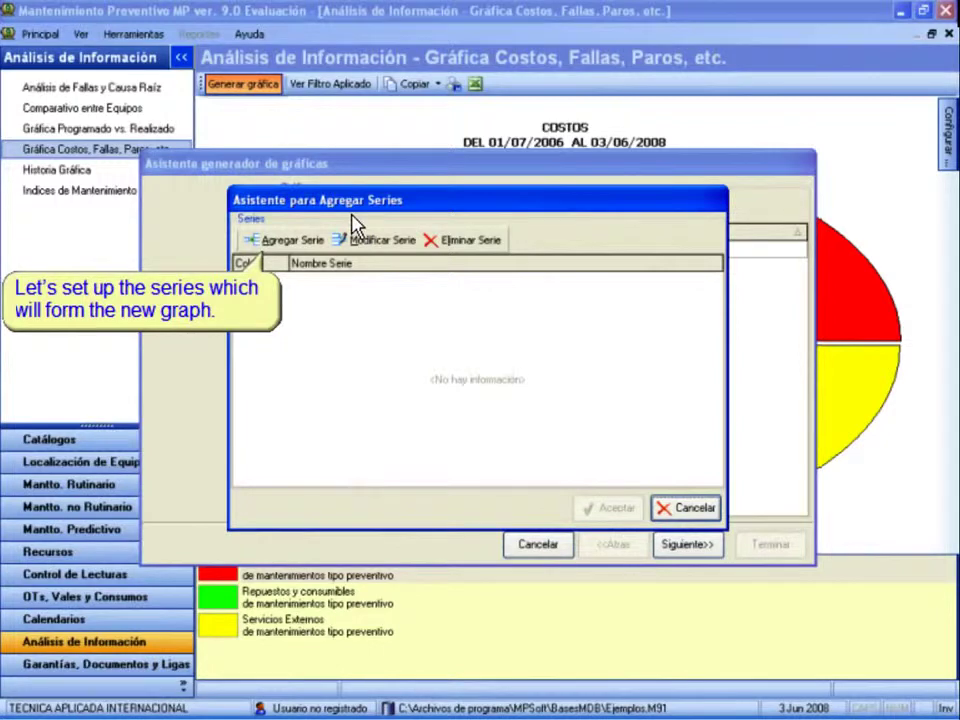
left_click(290, 244)
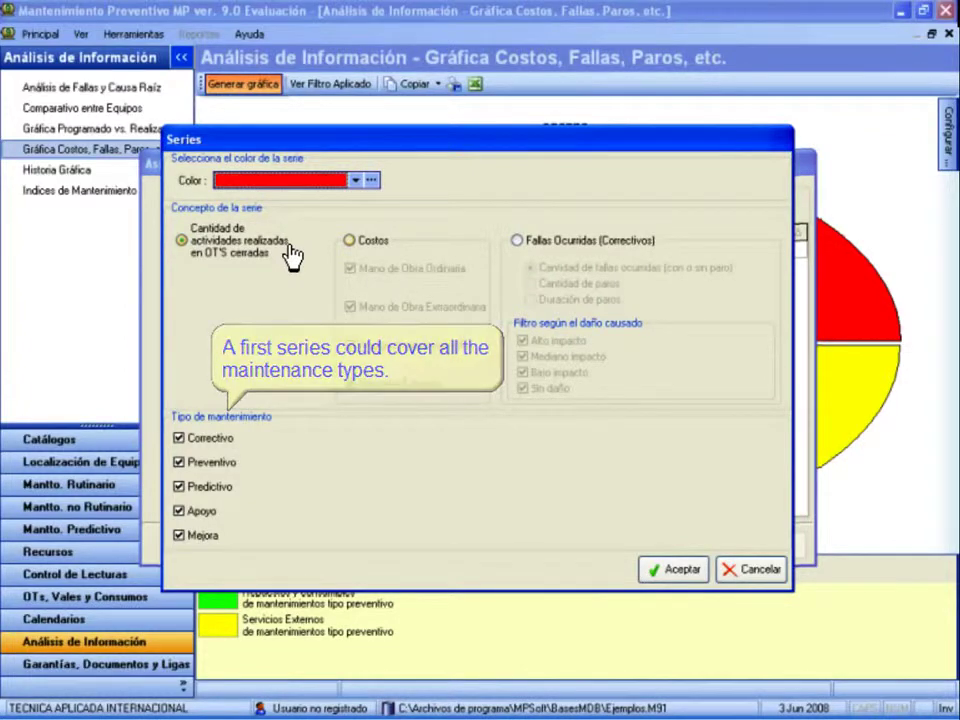
left_click(664, 575)
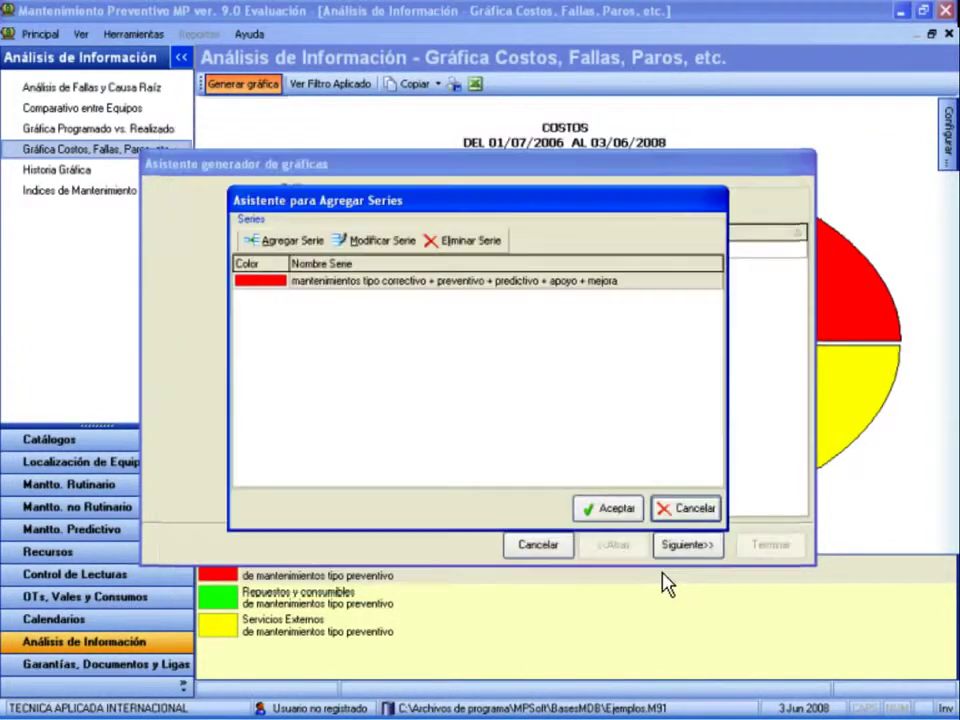
- Add a second, green series counting activities performed for Preventivo maintenance only
left_click(283, 242)
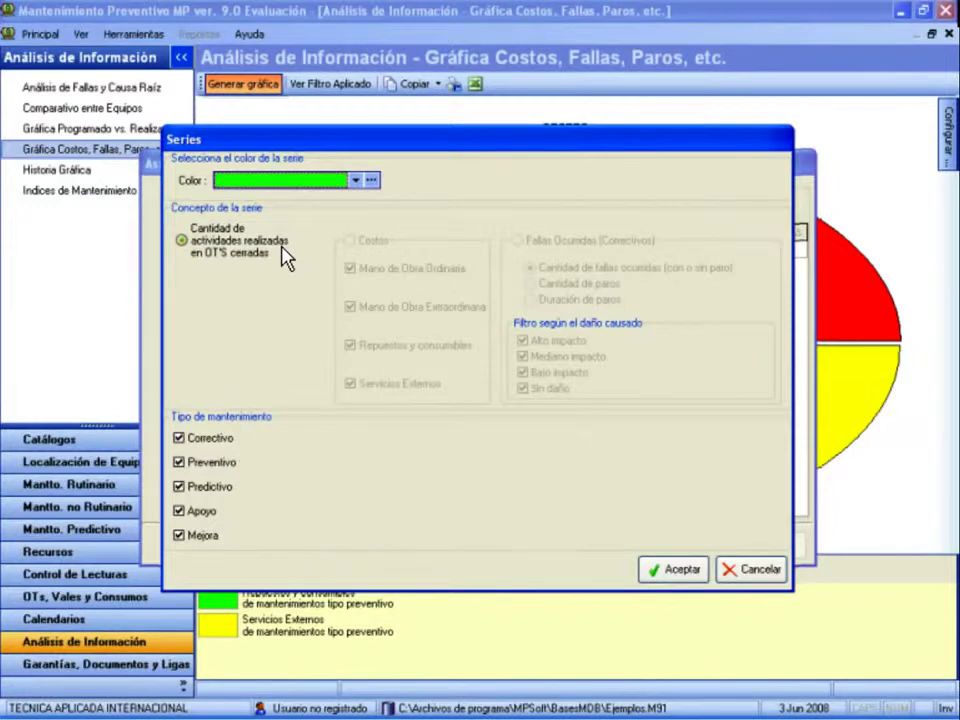
left_click(209, 448)
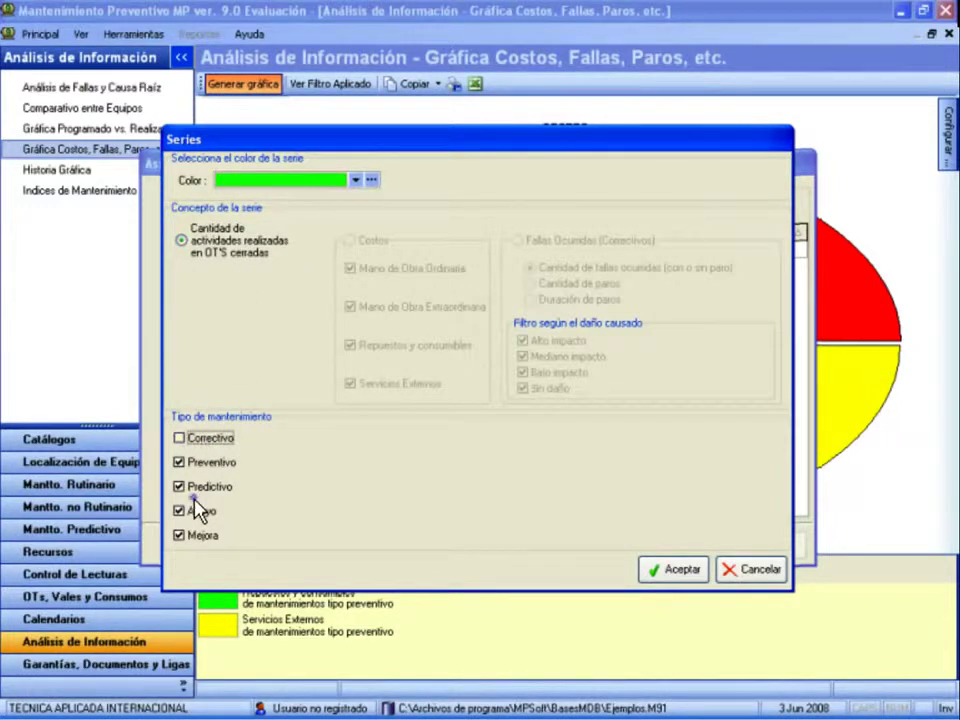
left_click(205, 486)
left_click(193, 512)
left_click(193, 536)
left_click(680, 570)
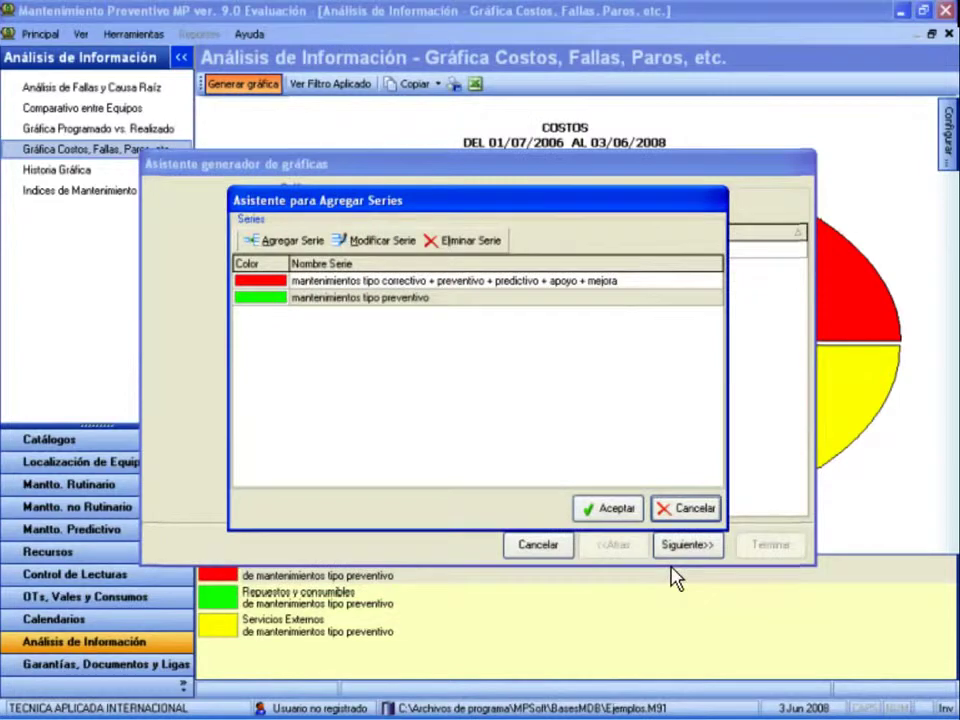
- Add a third, yellow series counting activities performed for Correctivo maintenance only
left_click(297, 242)
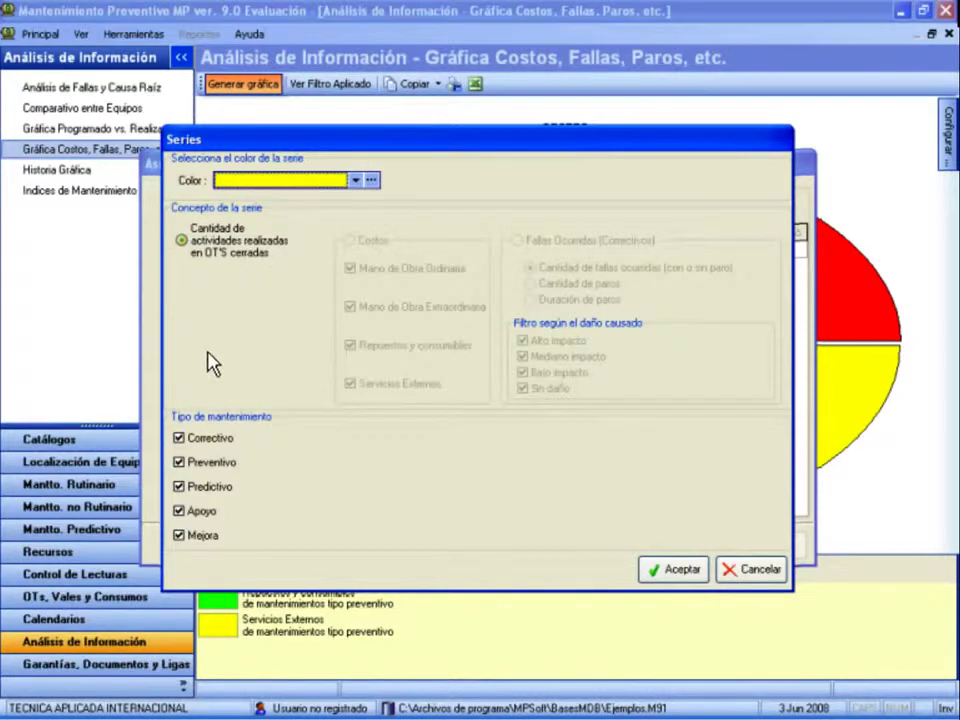
left_click(181, 463)
left_click(181, 487)
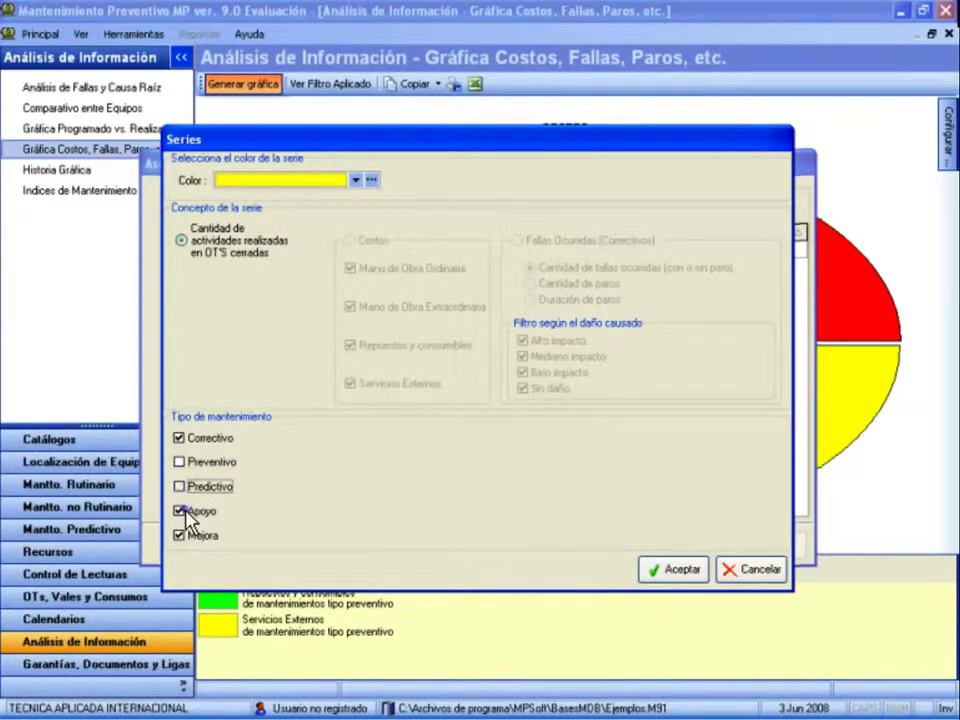
left_click(181, 511)
left_click(181, 536)
left_click(684, 575)
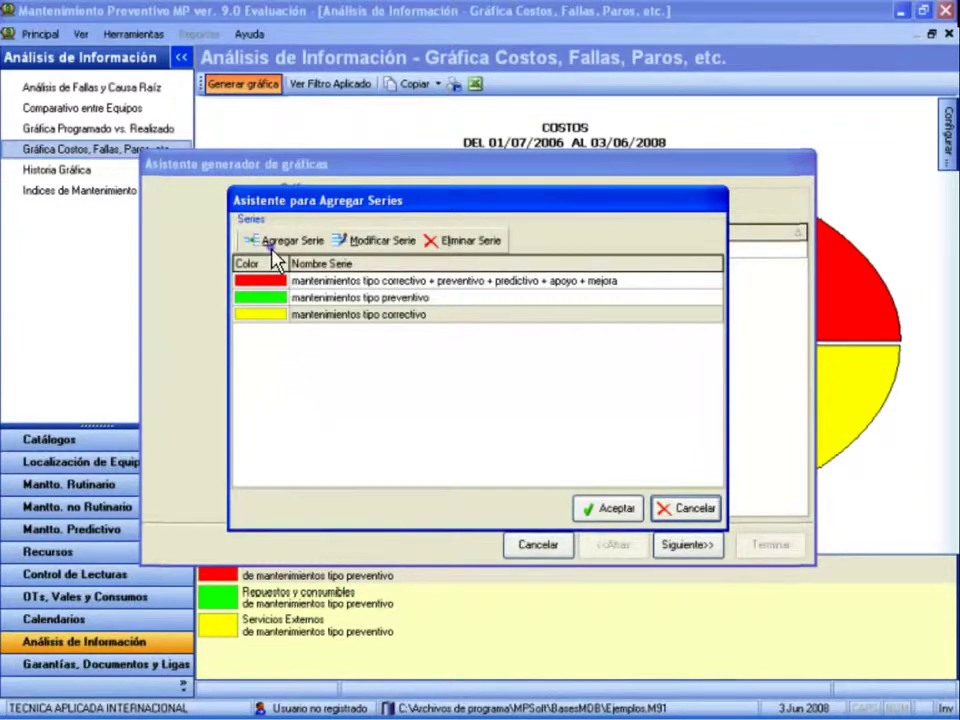
- Add a fourth, blue series counting activities performed for Predictivo, Apoyo and Mejora maintenance
left_click(247, 241)
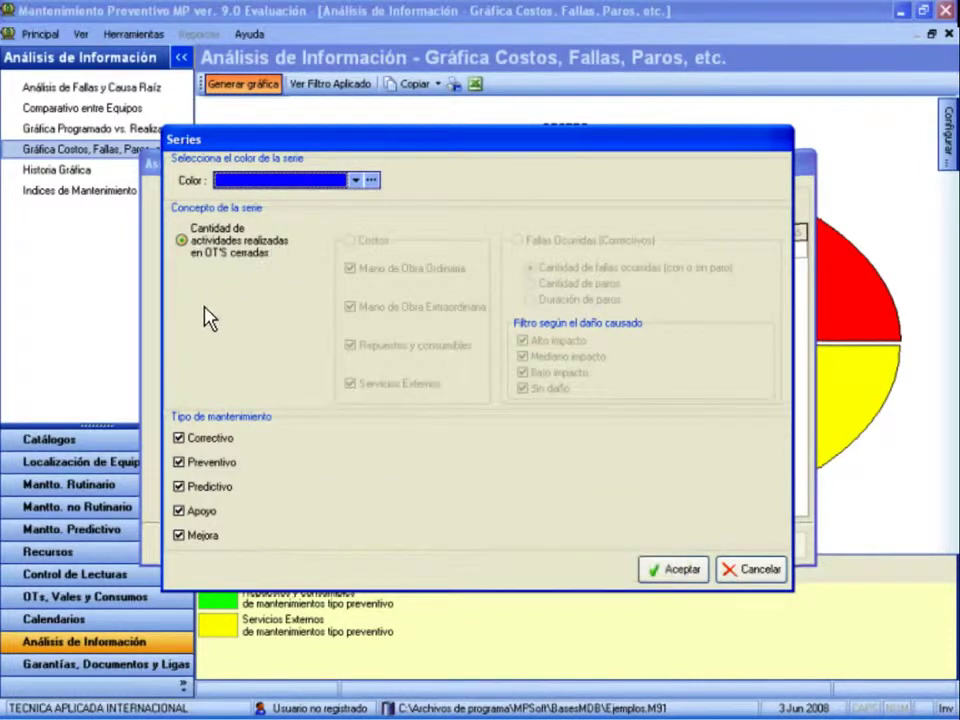
left_click(182, 440)
left_click(182, 463)
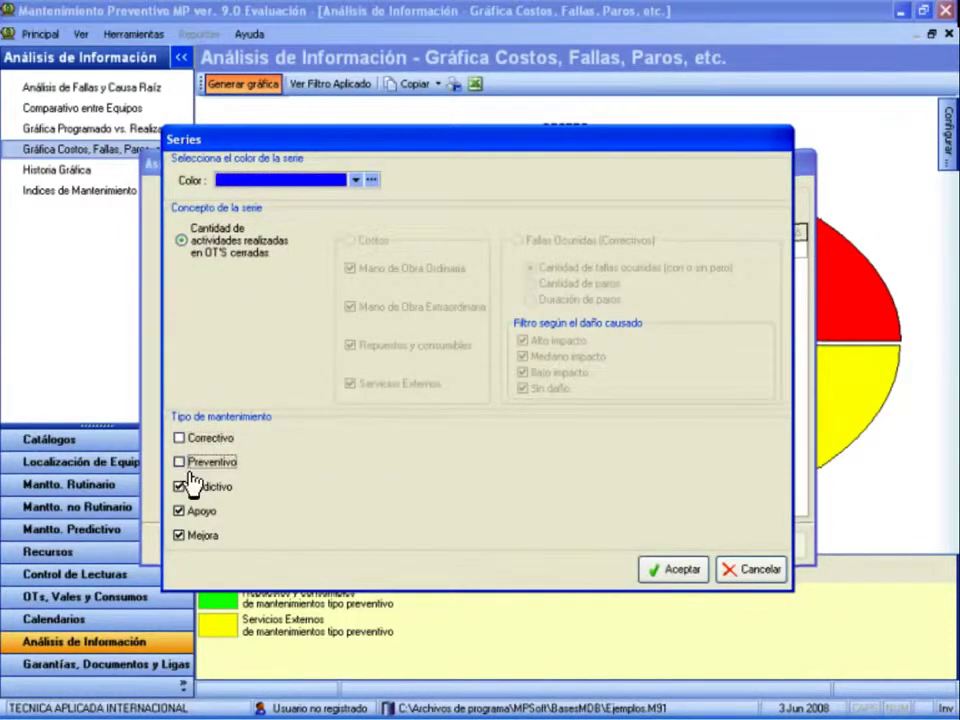
left_click(677, 569)
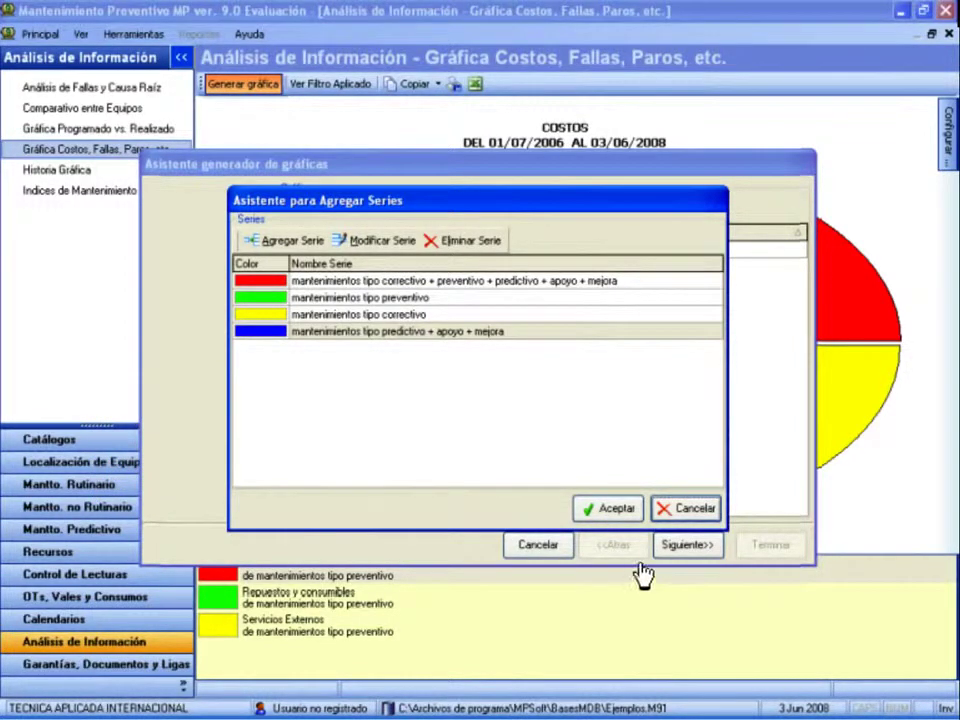
- Accept the four activity series and choose Columnas as the graph type for the closed work order activities graph
left_click(613, 509)
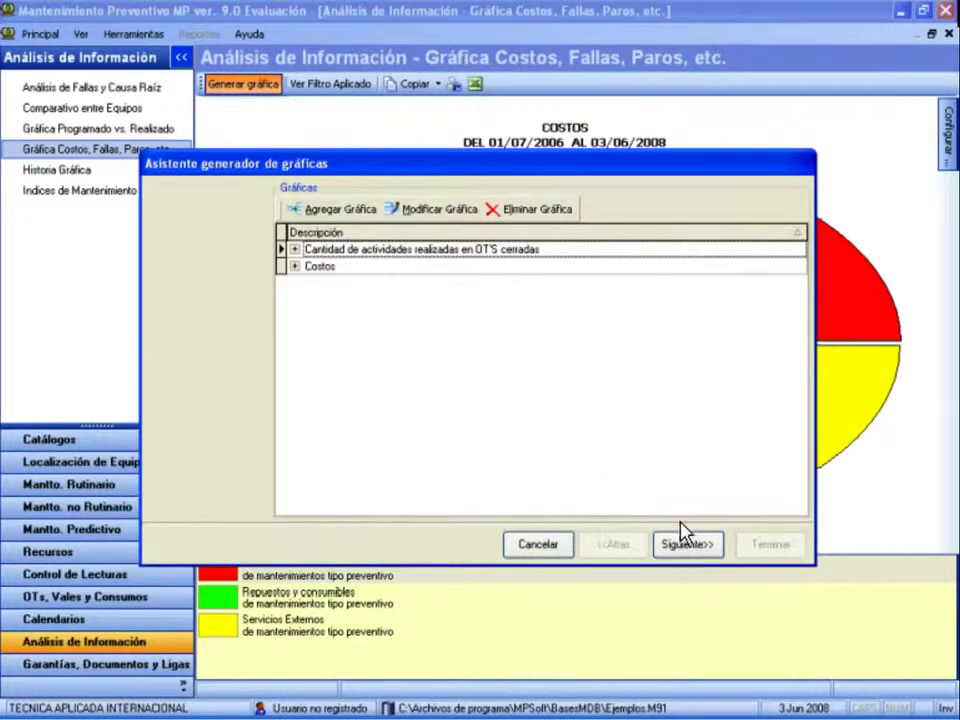
left_click(695, 550)
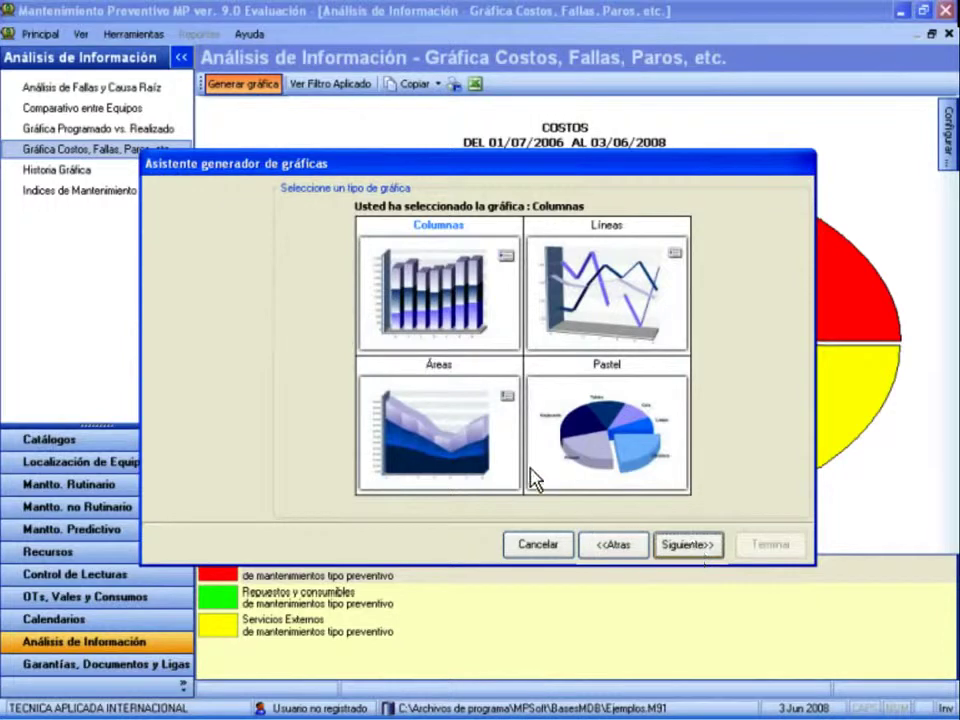
left_click(497, 321)
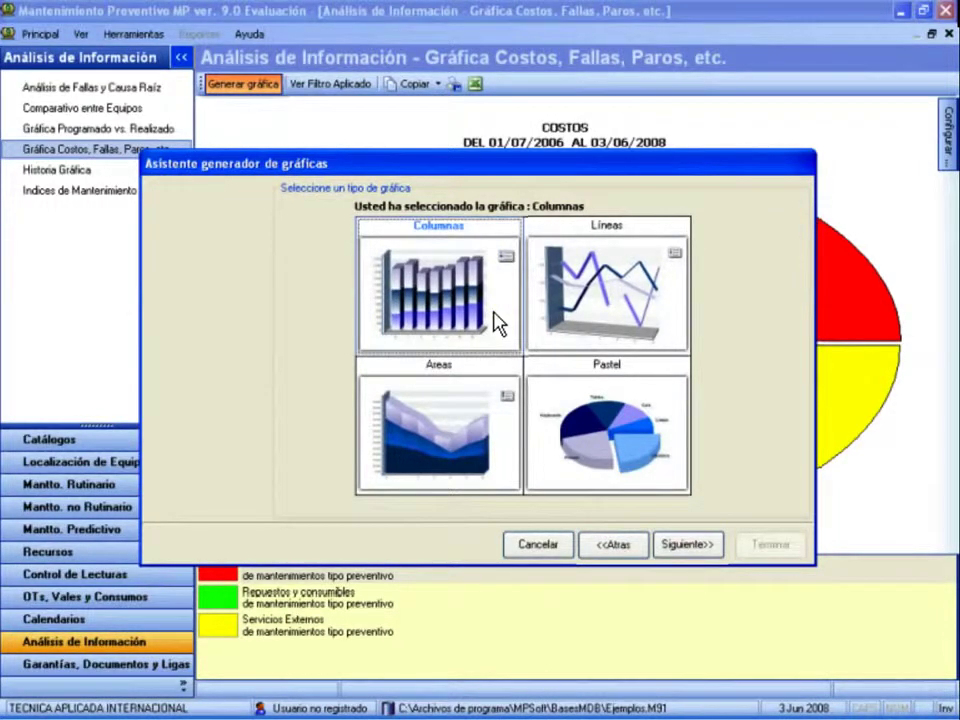
- Set the date range to the last 2 months and generate the column graph of activities performed
left_click(687, 544)
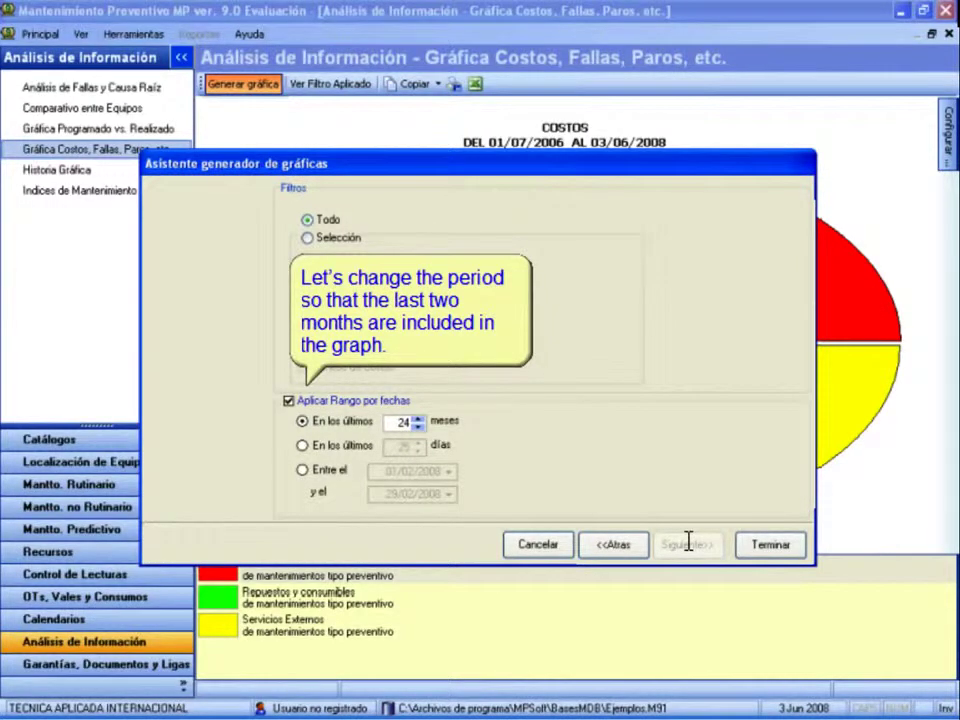
double_click(406, 424)
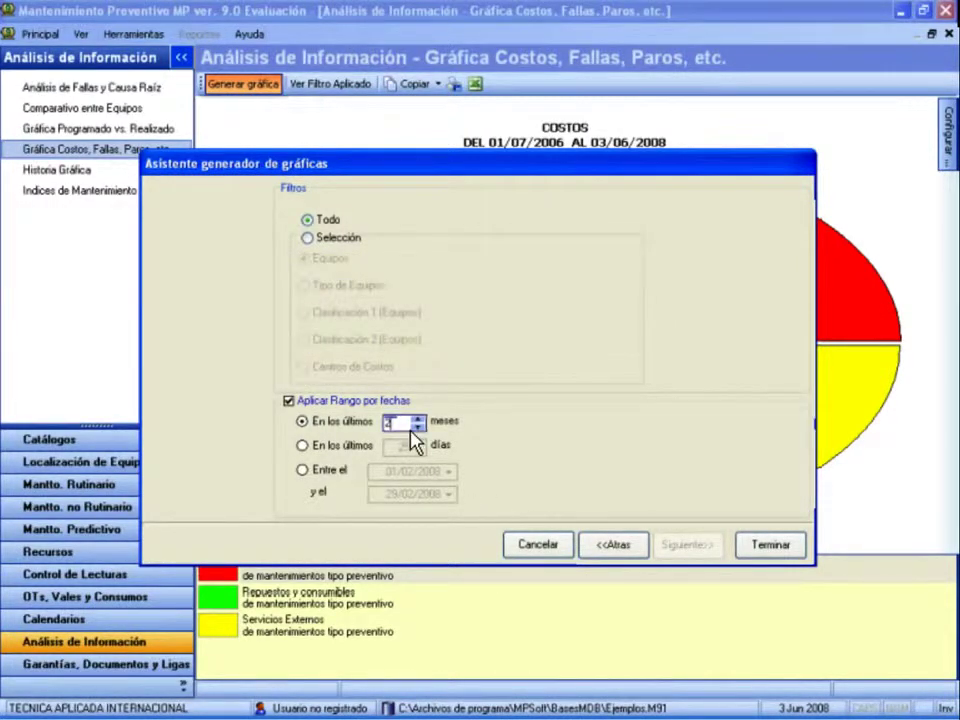
left_click(779, 550)
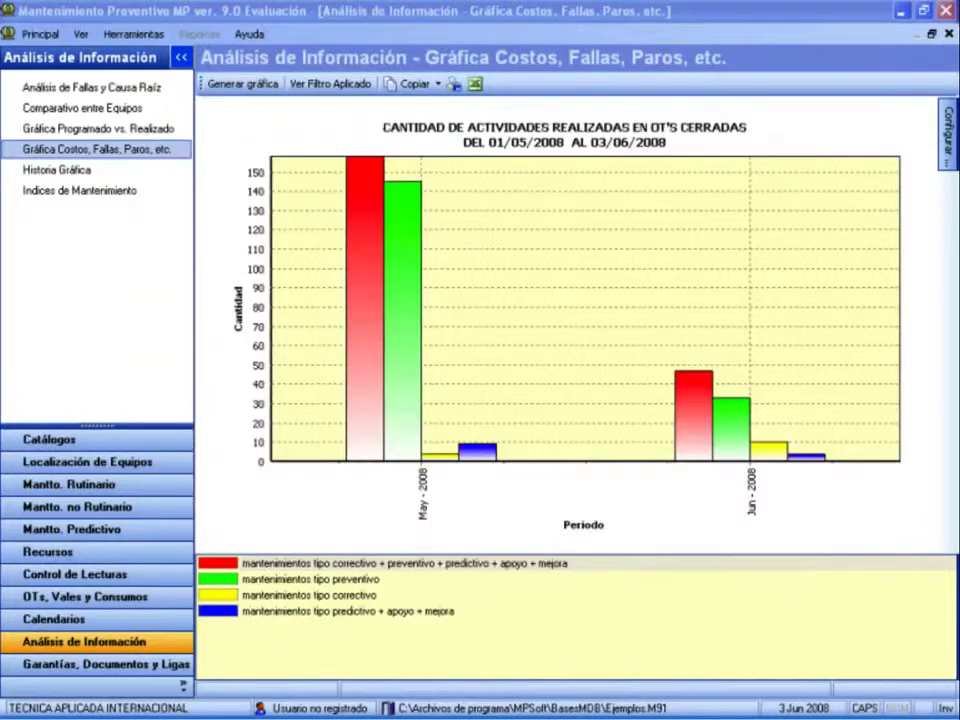